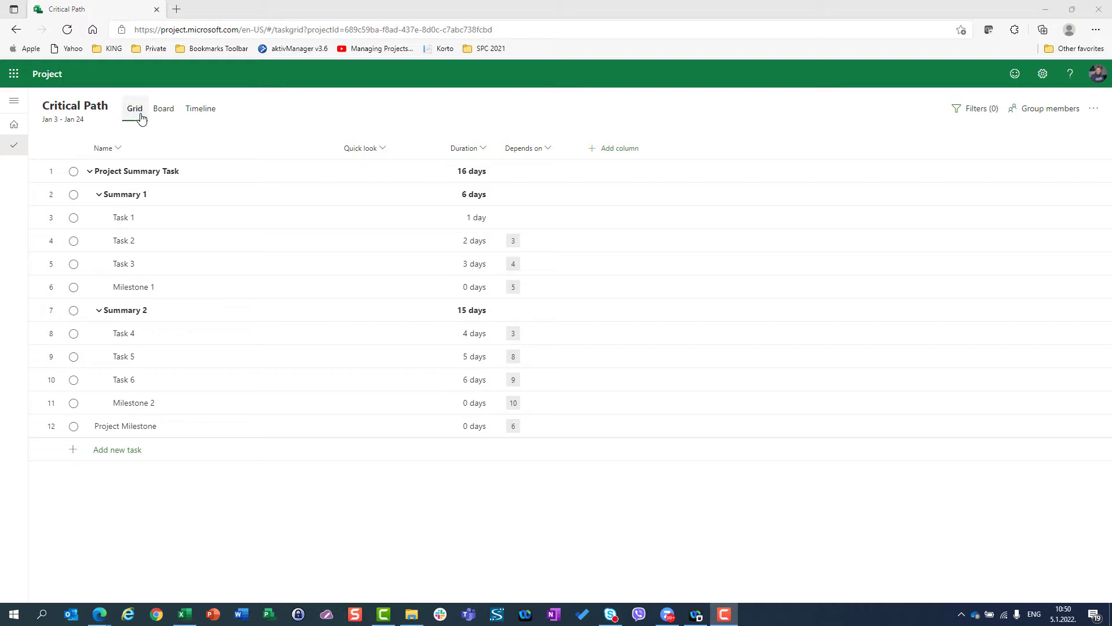
Filter the task grid to the Critical option under Critical path, leaving rows 1–3 and 7–11.
{"action": "left_click", "coordinate": [988, 110]}
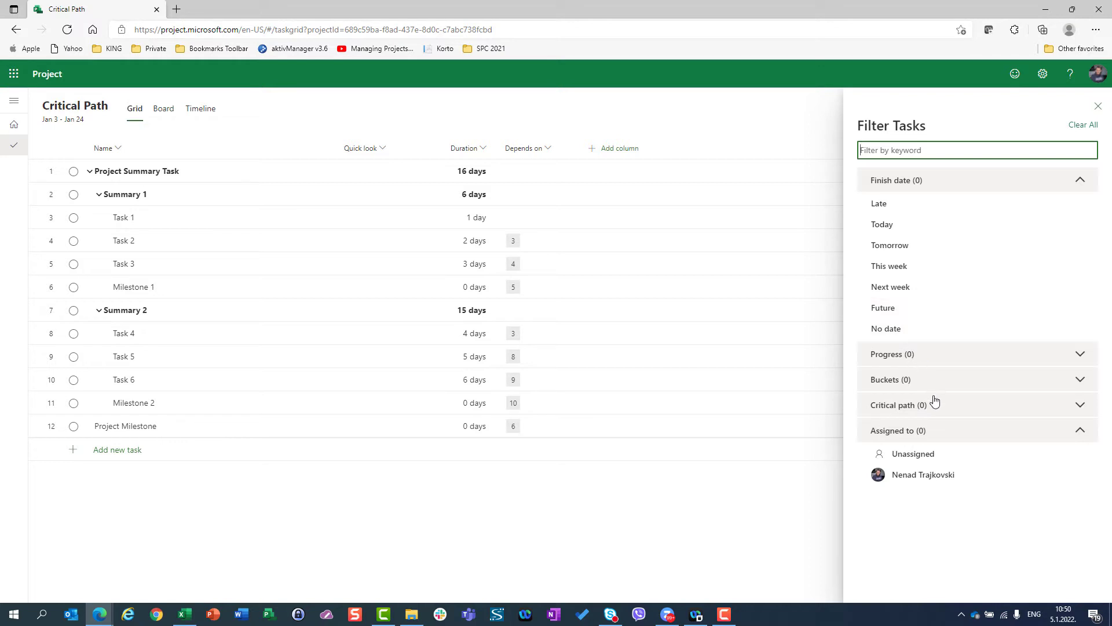
{"action": "left_click", "coordinate": [896, 412]}
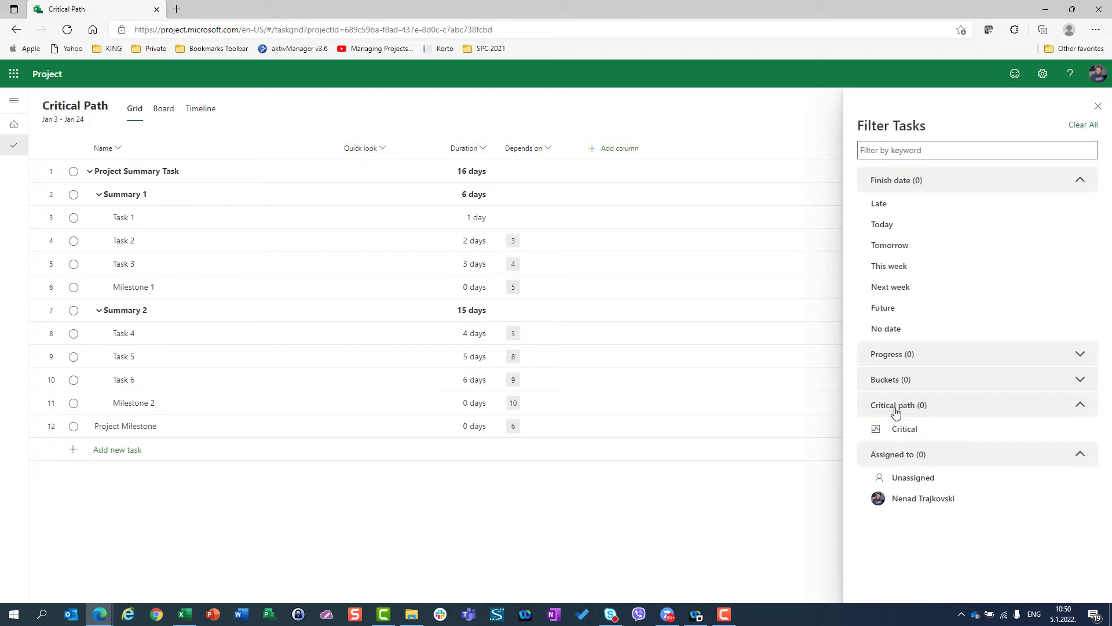
{"action": "left_click", "coordinate": [907, 437]}
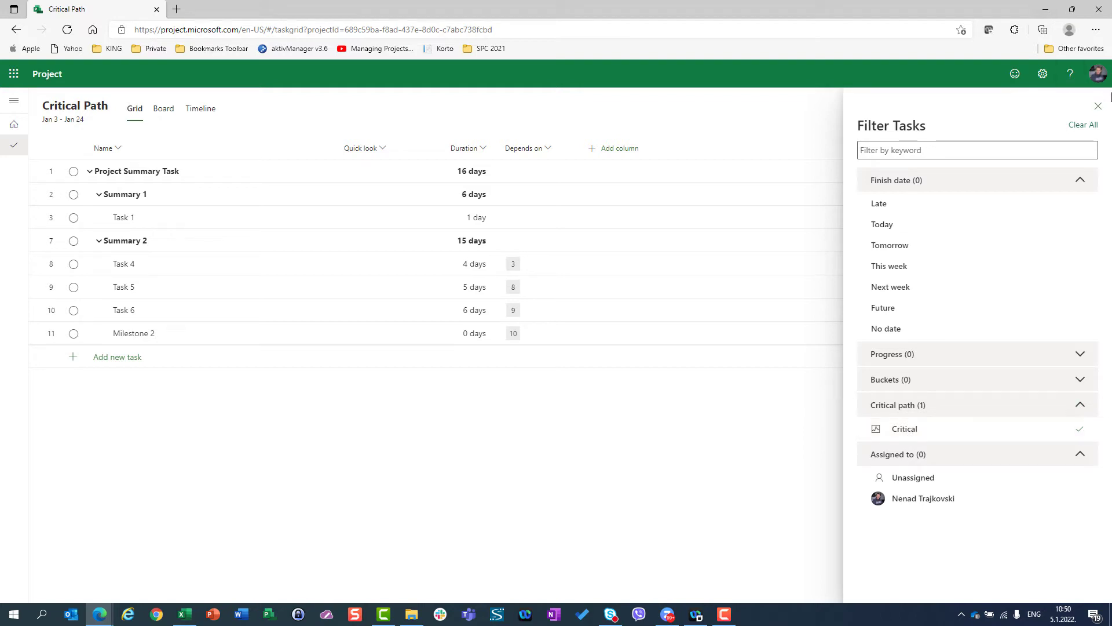
{"action": "left_click", "coordinate": [1099, 109]}
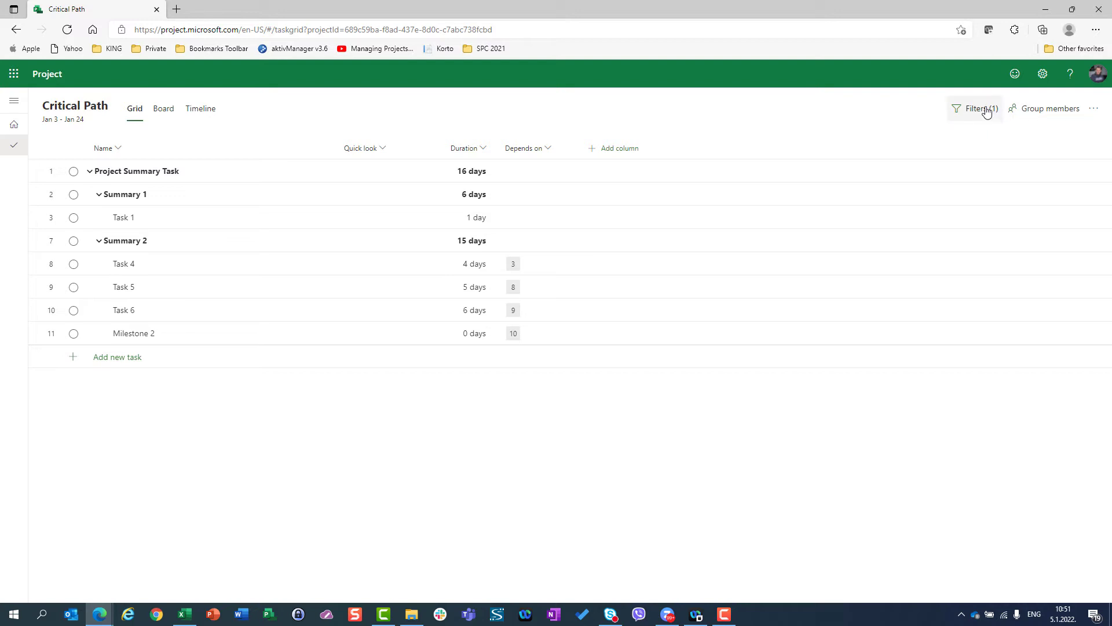
Uncheck the Critical path filter so all 12 tasks appear in the grid.
{"action": "left_click", "coordinate": [986, 110]}
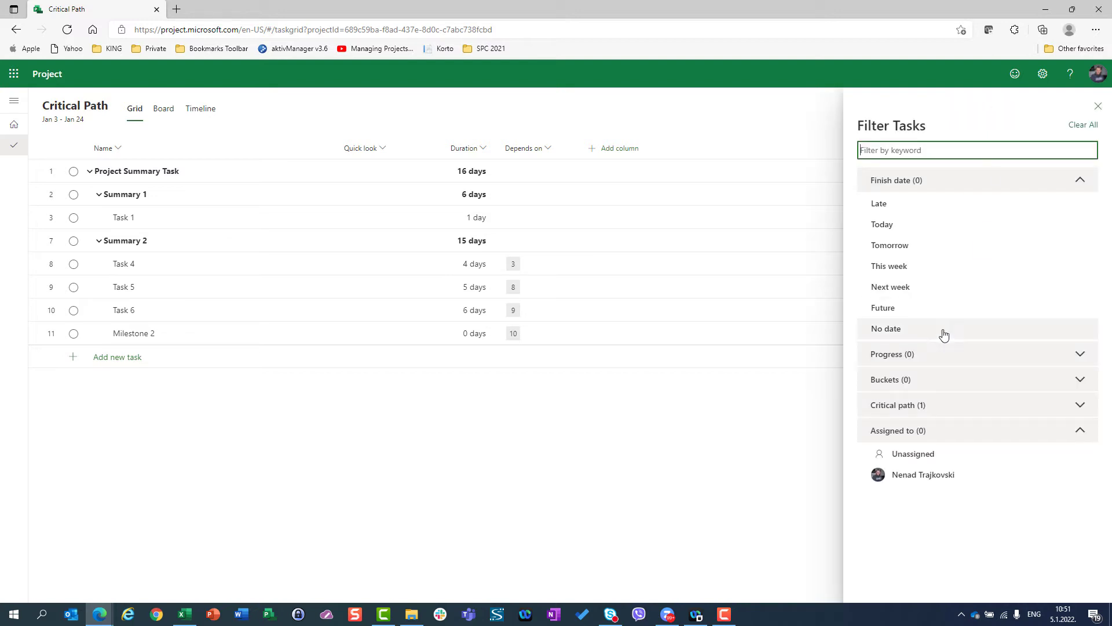
{"action": "left_click", "coordinate": [901, 412]}
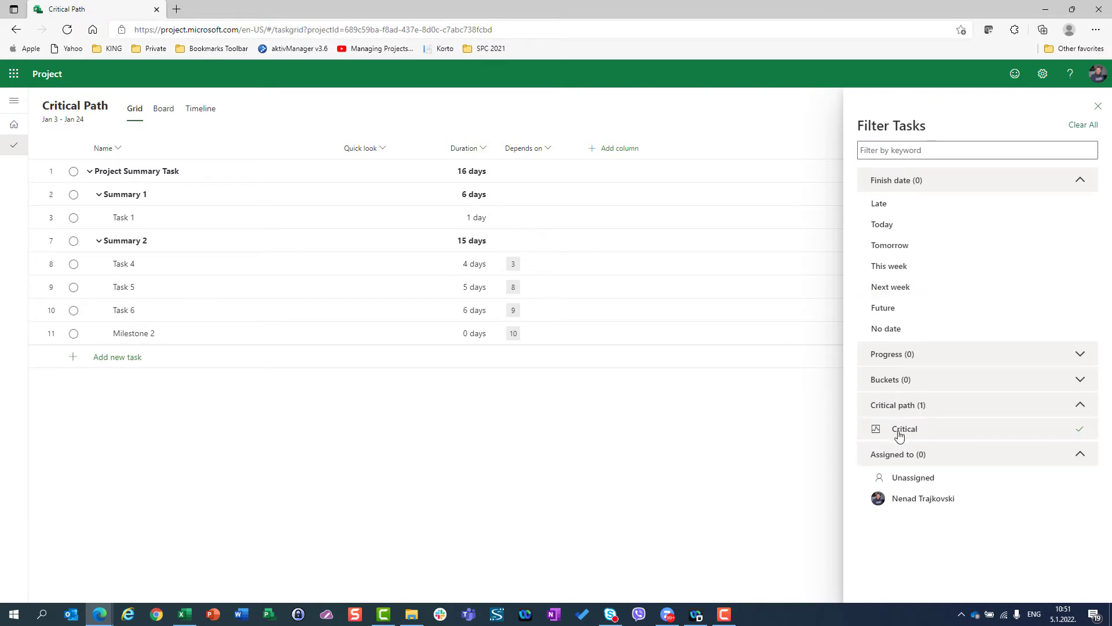
{"action": "left_click", "coordinate": [899, 434]}
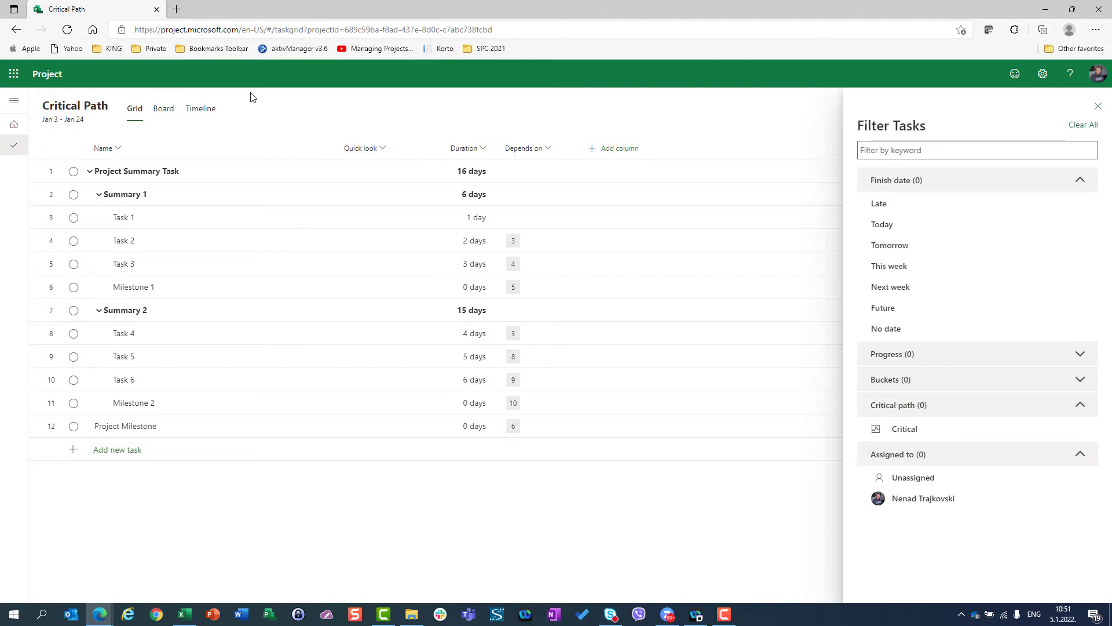
In the Board view, add a new bucket named 'Bucket 2'.
{"action": "left_click", "coordinate": [164, 109]}
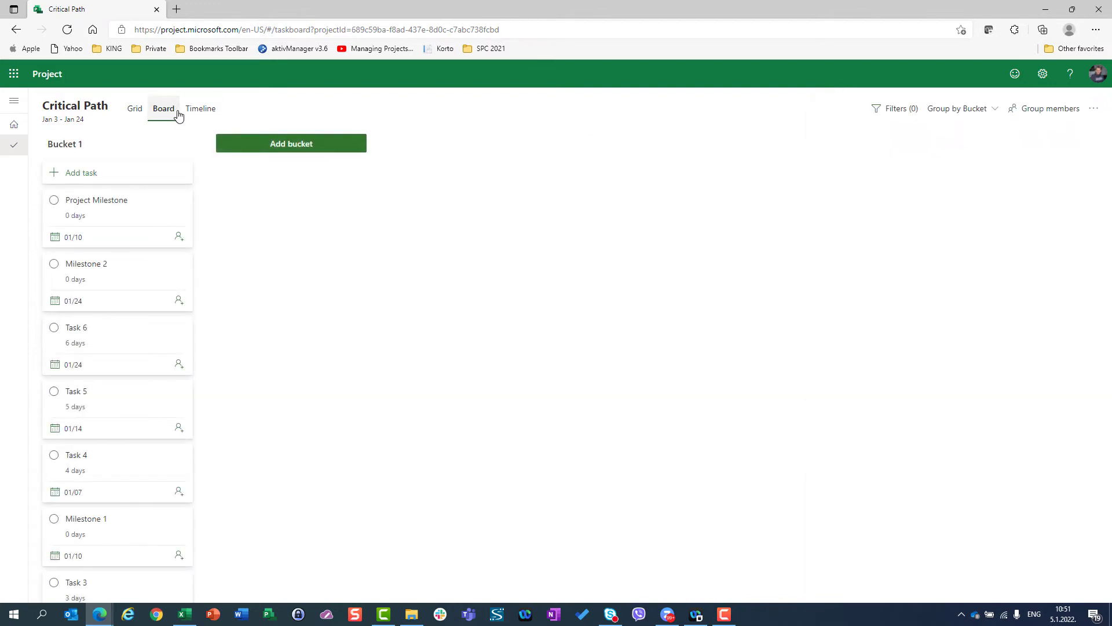
{"action": "left_click", "coordinate": [83, 150]}
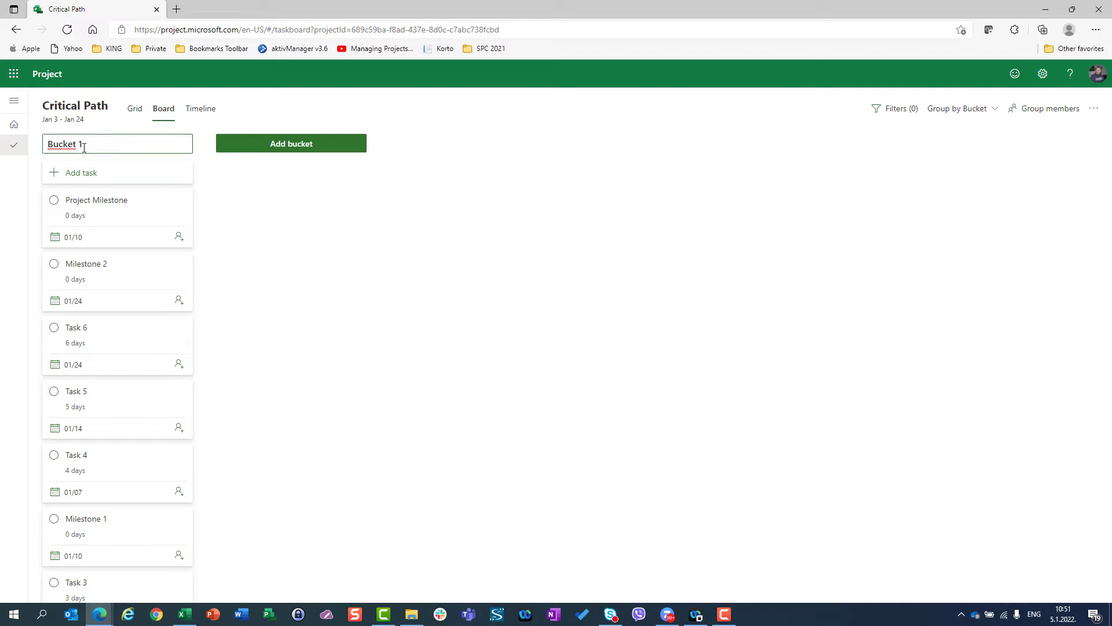
{"action": "left_click", "coordinate": [318, 147]}
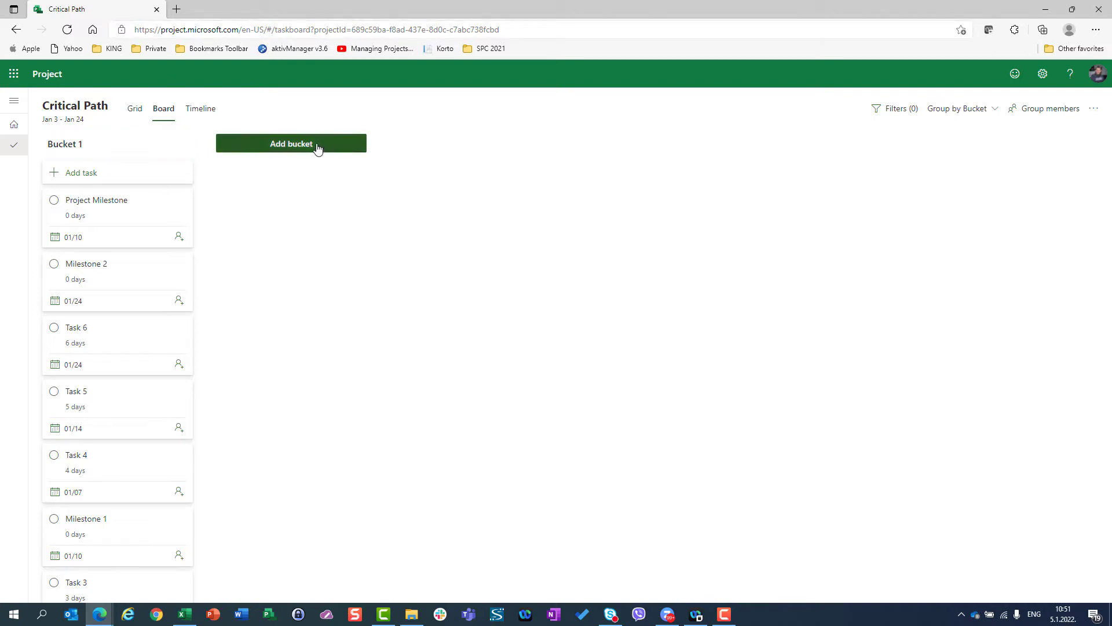
{"action": "type", "text": "Buc"}
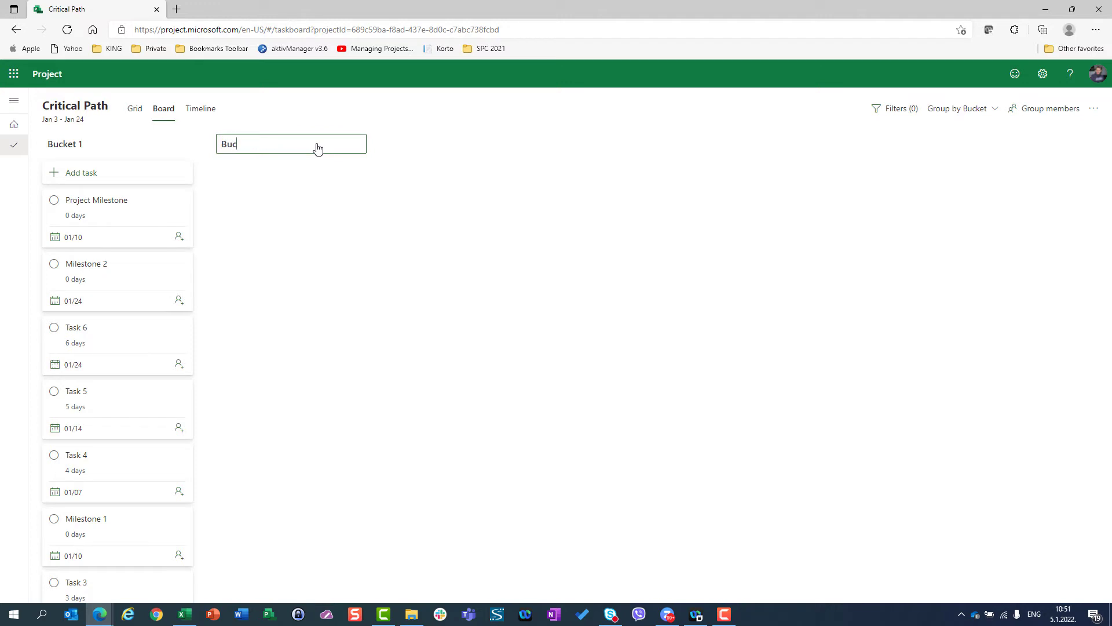
{"action": "type", "text": "ket 2"}
{"action": "key", "text": "Return"}
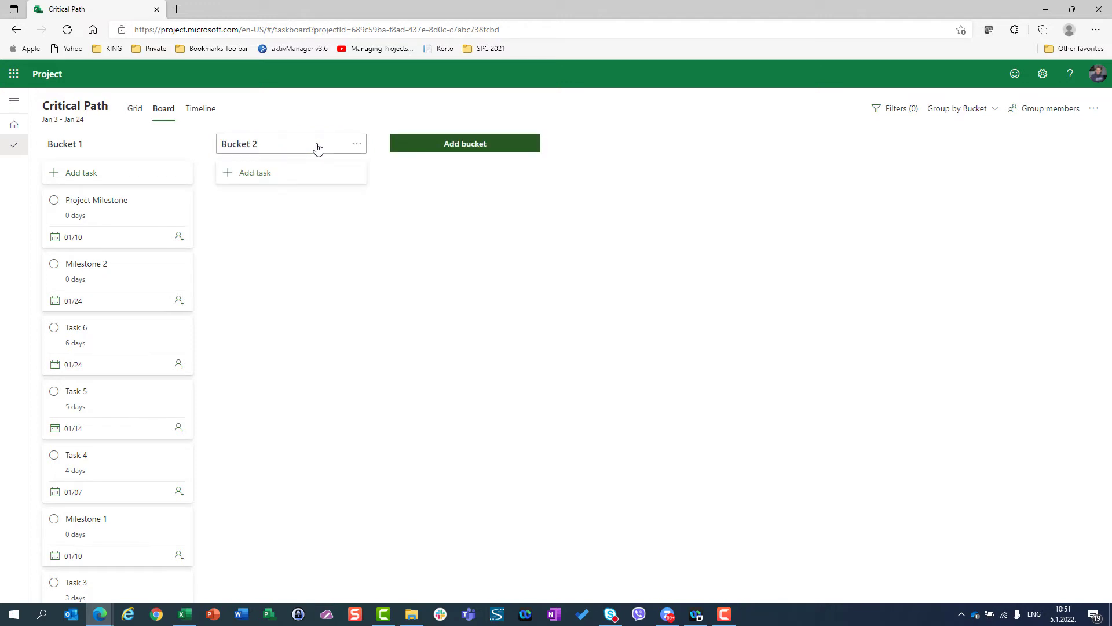
Move Milestone 1, Milestone 2 and Project Milestone into Bucket 2, with Project Milestone last.
{"action": "left_click_drag", "start_coordinate": [82, 223], "coordinate": [274, 229]}
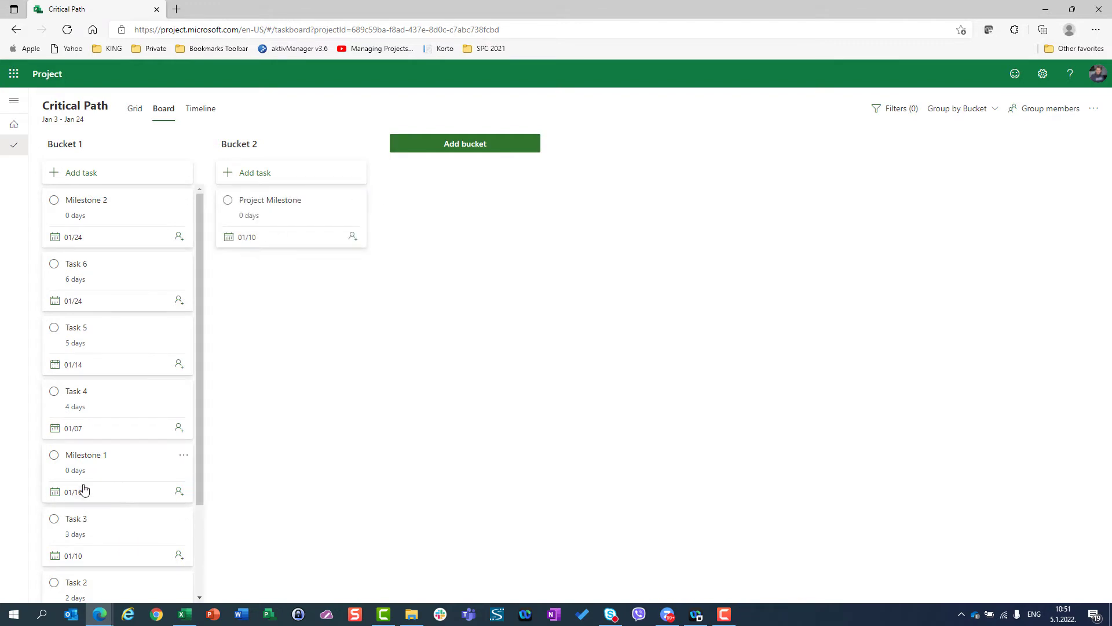
{"action": "left_click_drag", "start_coordinate": [82, 489], "coordinate": [271, 304]}
{"action": "scroll", "coordinate": [131, 477], "scroll_direction": "down", "scroll_amount": 1}
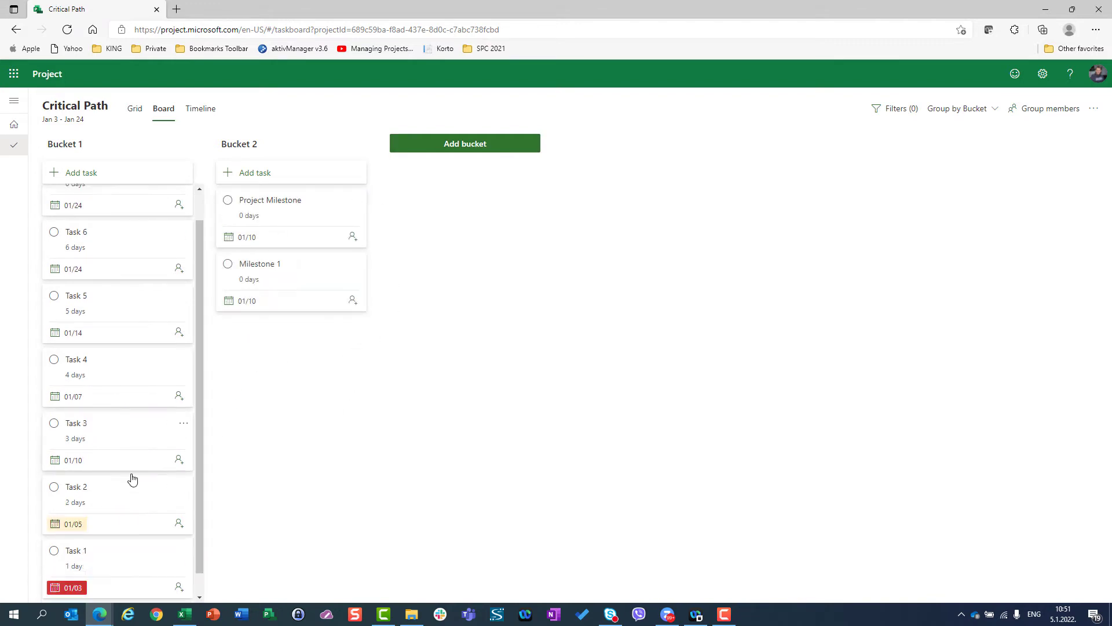
{"action": "scroll", "coordinate": [121, 450], "scroll_direction": "up", "scroll_amount": 1}
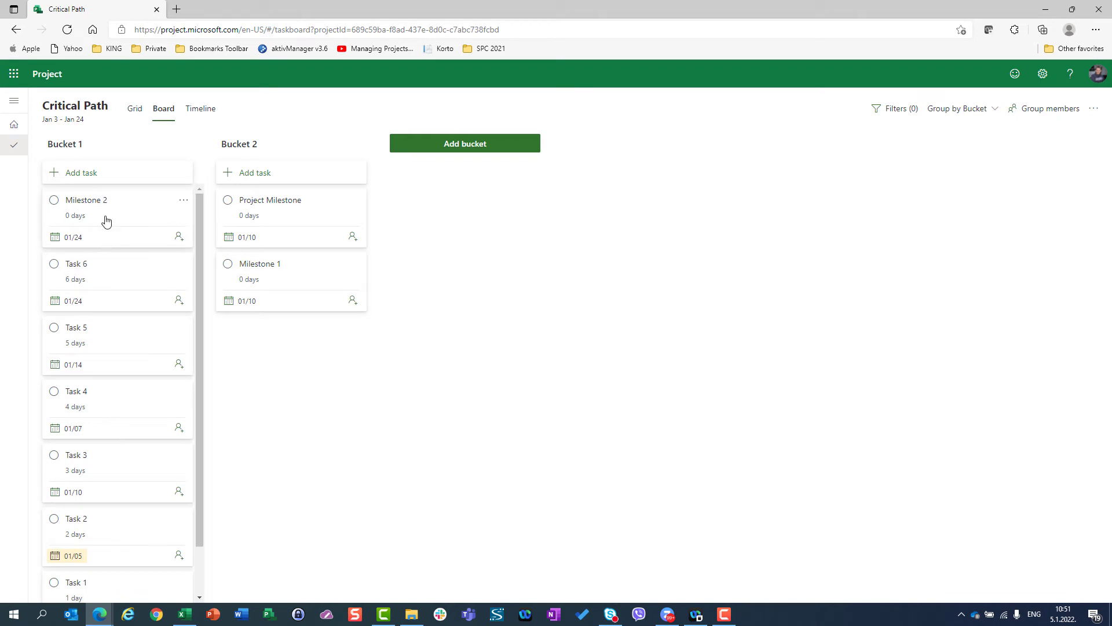
{"action": "left_click_drag", "start_coordinate": [104, 218], "coordinate": [306, 327]}
{"action": "left_click_drag", "start_coordinate": [255, 208], "coordinate": [255, 405]}
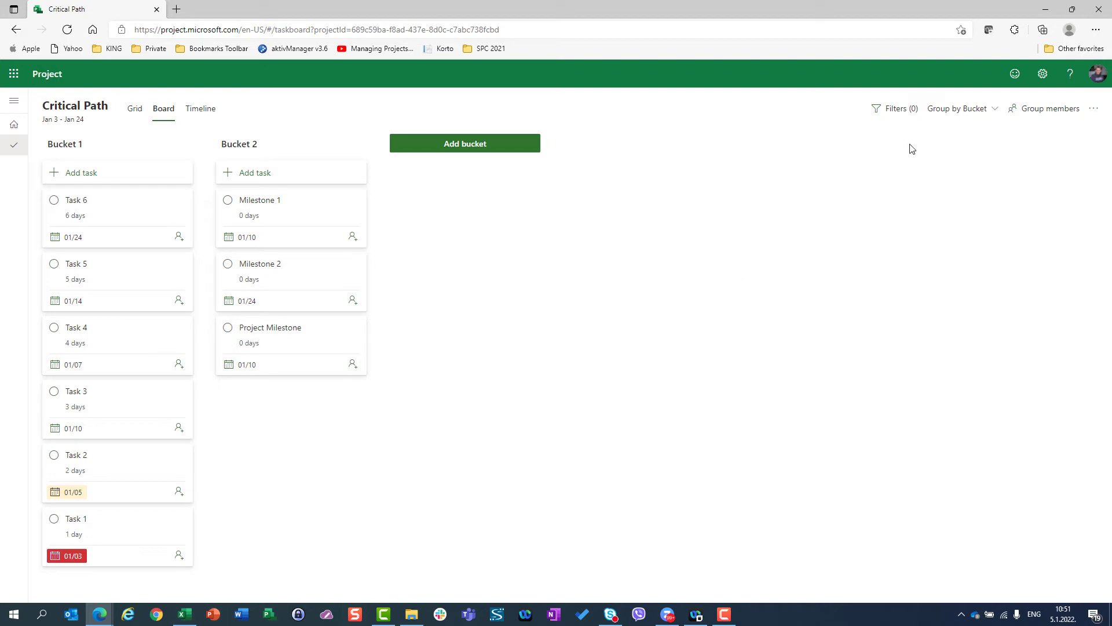
{"action": "left_click", "coordinate": [896, 110]}
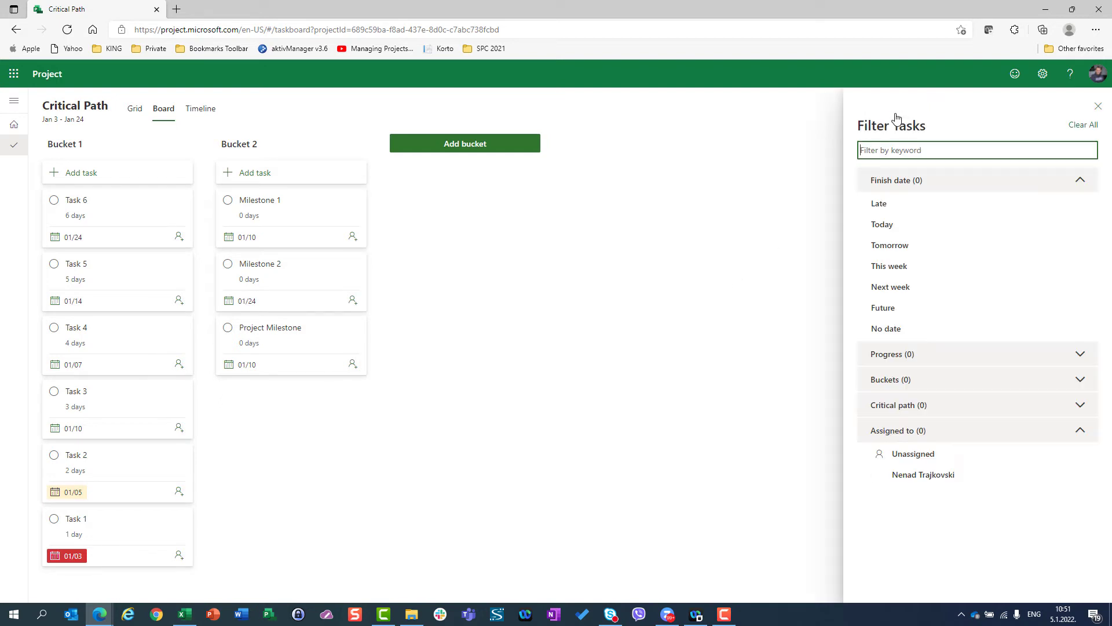
{"action": "left_click", "coordinate": [902, 411]}
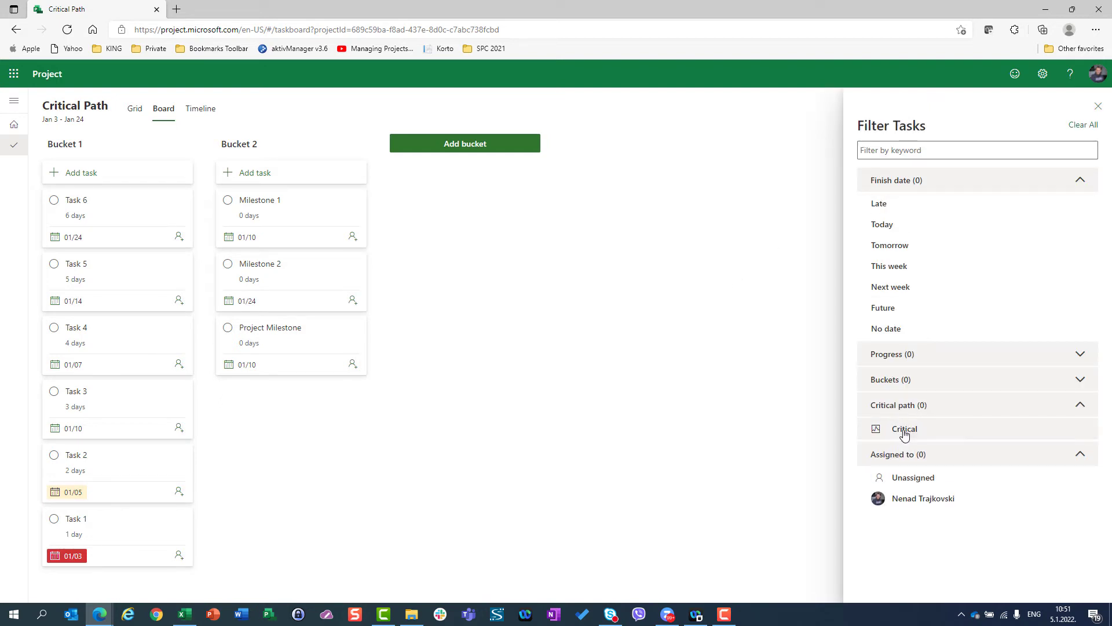
{"action": "left_click", "coordinate": [904, 432]}
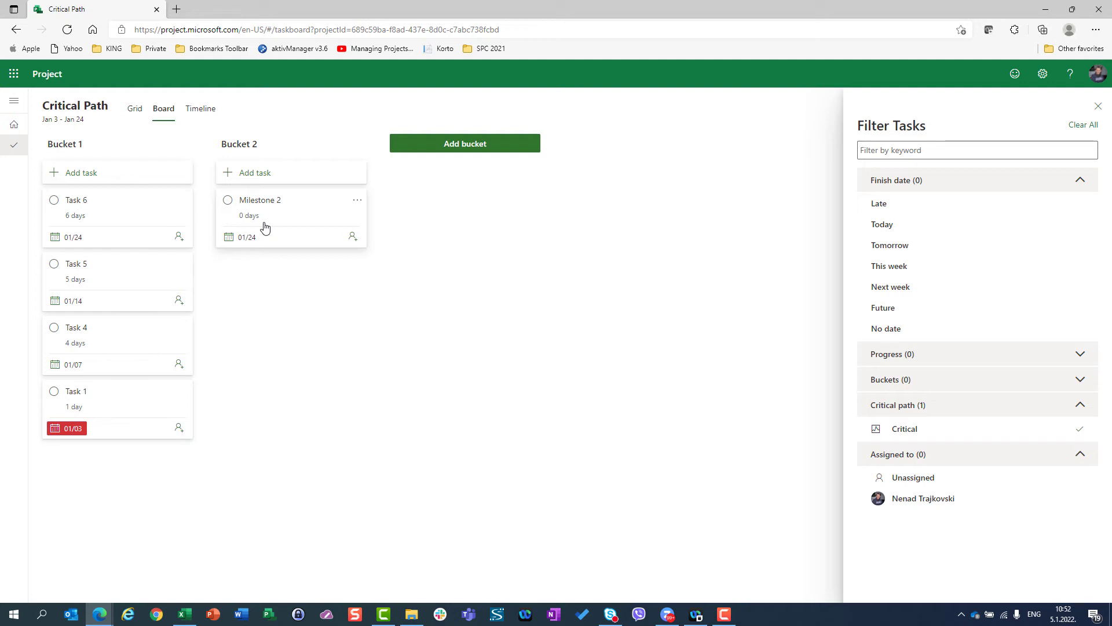
{"action": "left_click", "coordinate": [912, 434]}
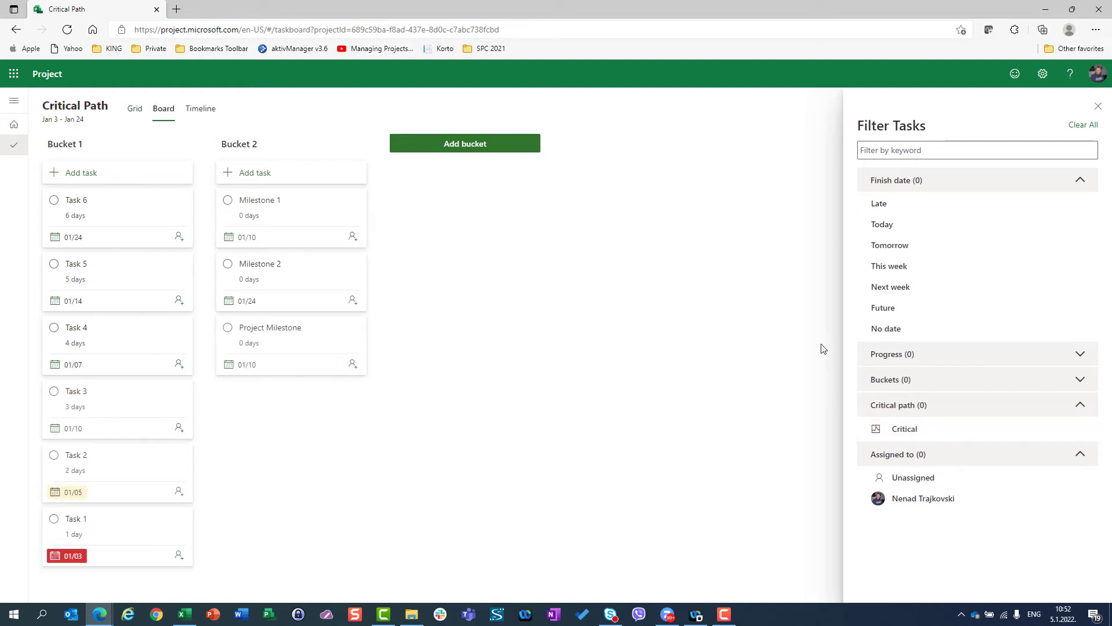
Filter the Timeline view to Critical path tasks only (rows 1–3, 7–11) and select Task 6's bar.
{"action": "left_click", "coordinate": [200, 109]}
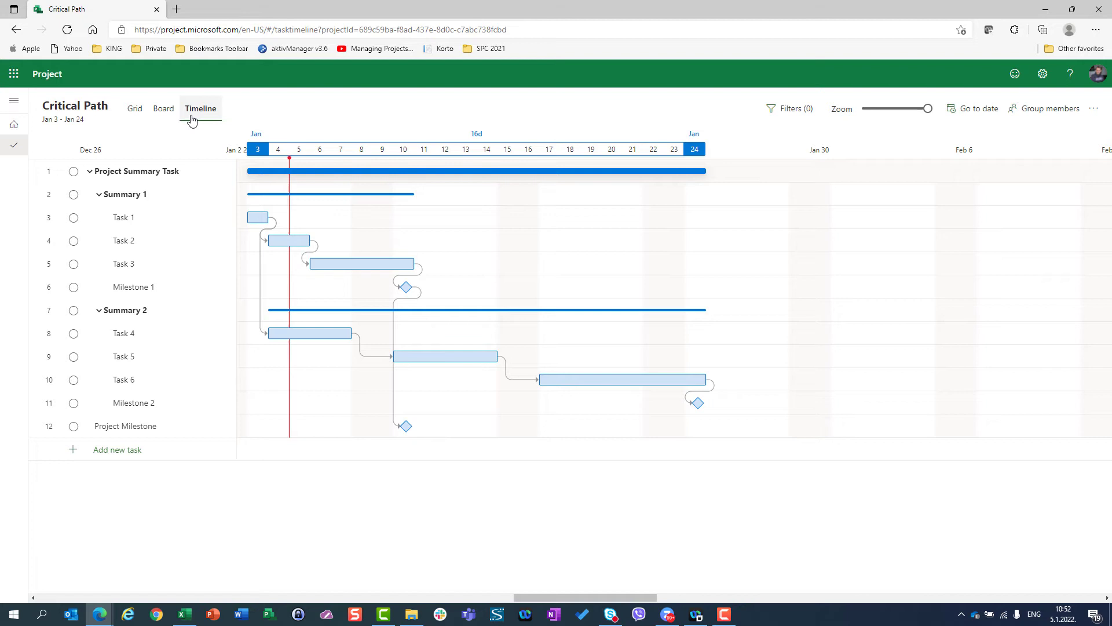
{"action": "left_click", "coordinate": [792, 112]}
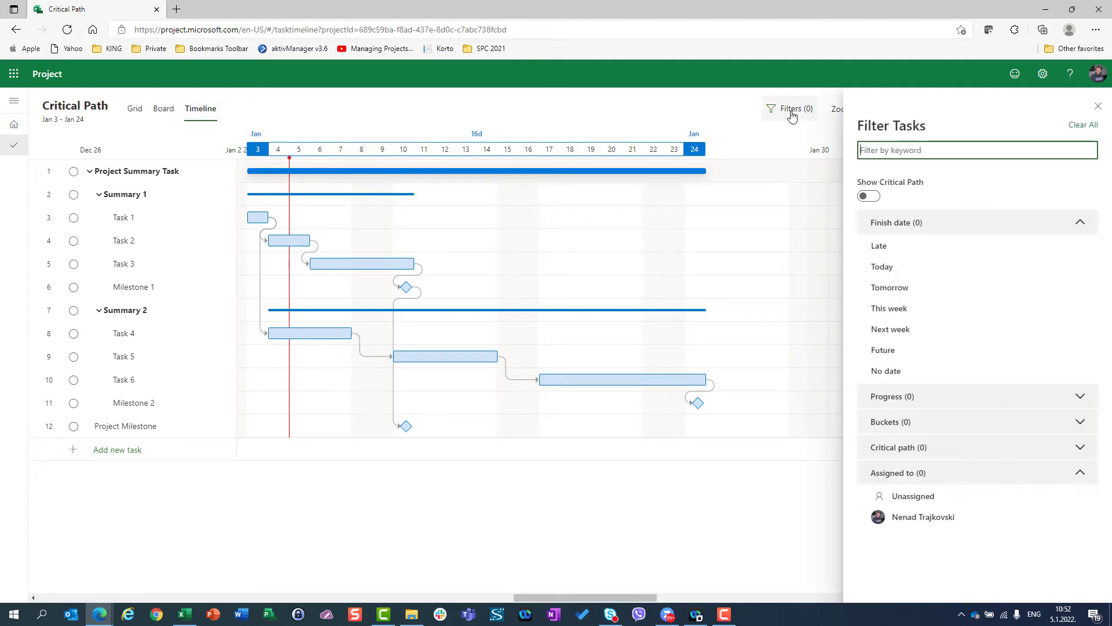
{"action": "left_click", "coordinate": [906, 457]}
{"action": "left_click", "coordinate": [905, 471]}
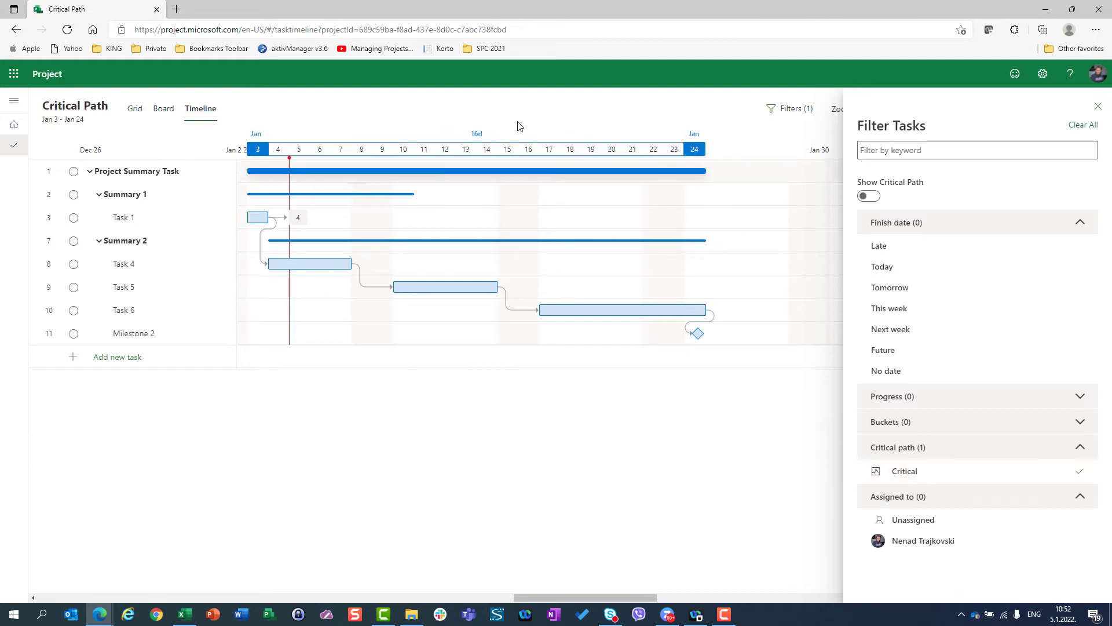
{"action": "left_click", "coordinate": [613, 308]}
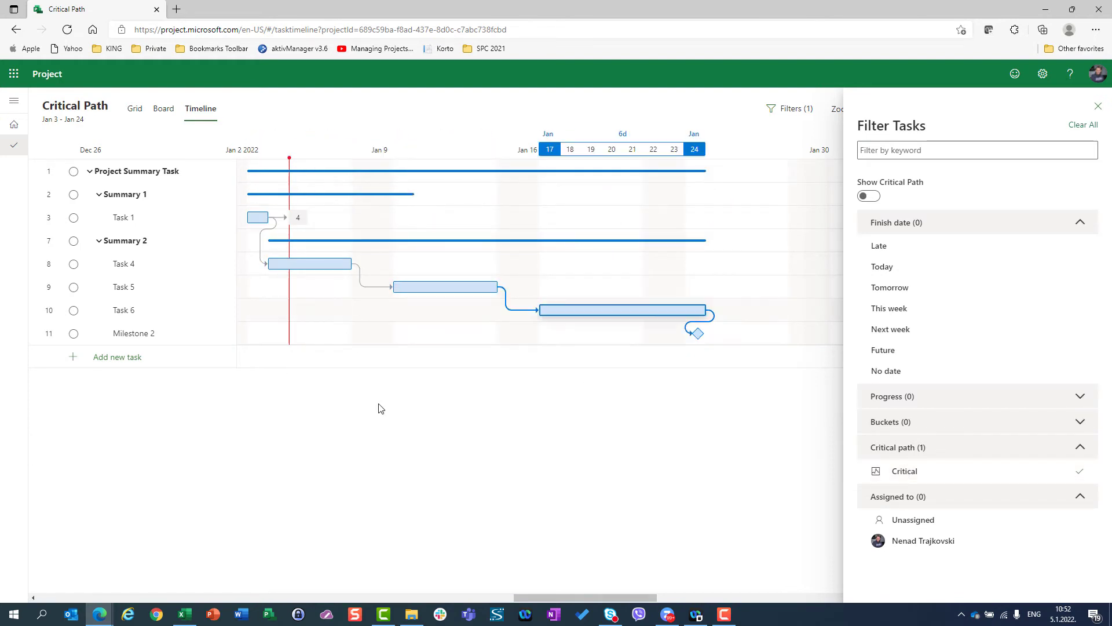
Turn on Show Critical Path and clear the Critical filter so all 12 tasks show.
{"action": "left_click", "coordinate": [900, 476]}
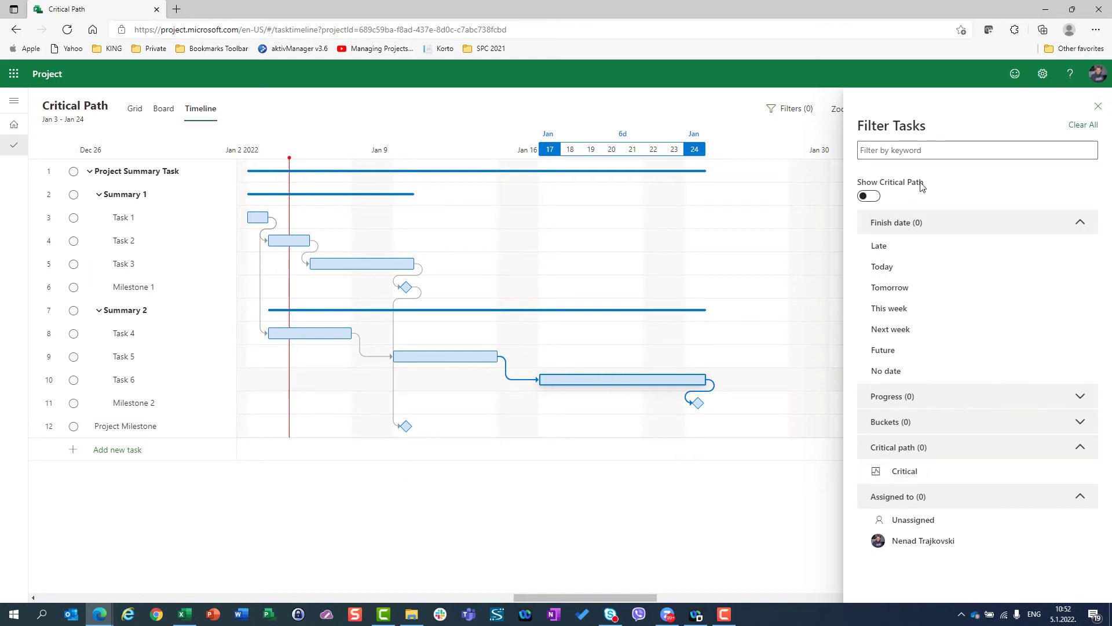
{"action": "left_click", "coordinate": [872, 196]}
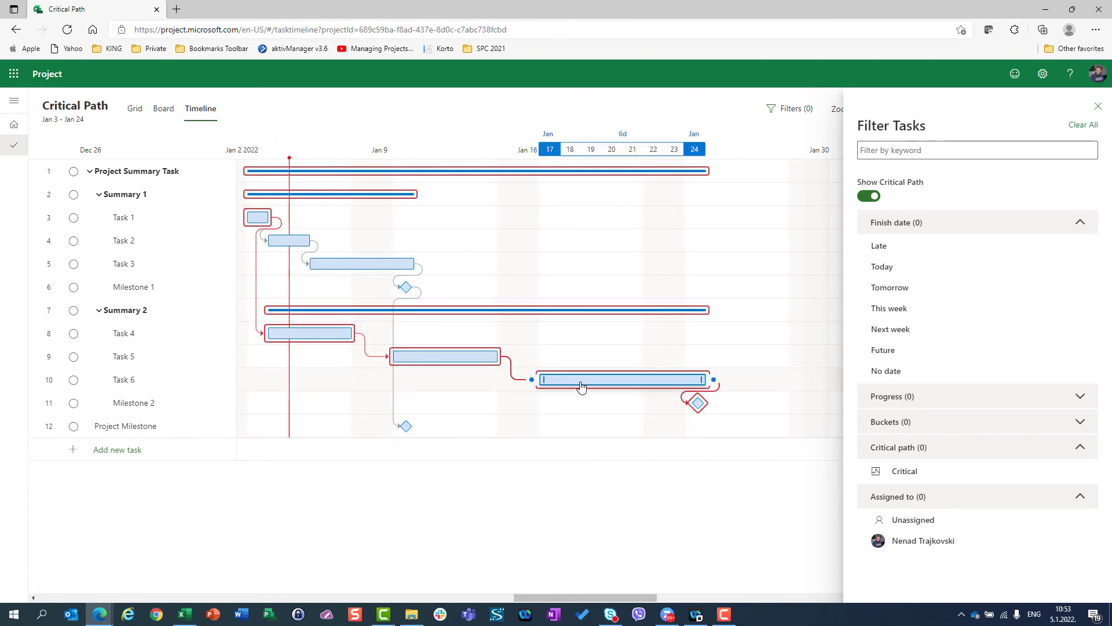
{"action": "left_click", "coordinate": [892, 446]}
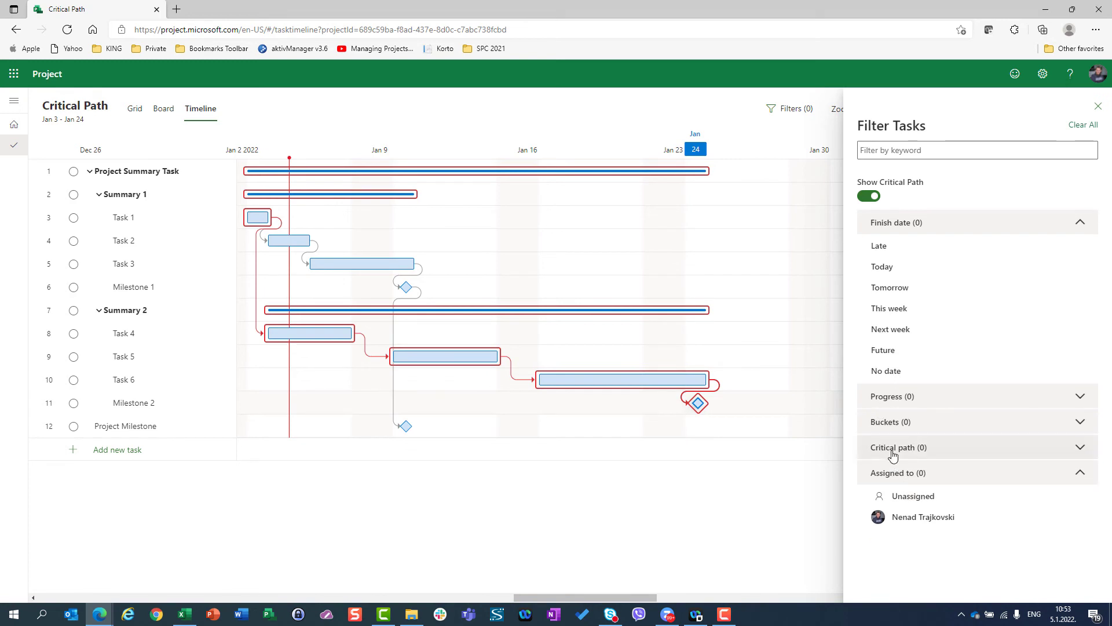
{"action": "left_click", "coordinate": [892, 451]}
{"action": "left_click", "coordinate": [898, 471]}
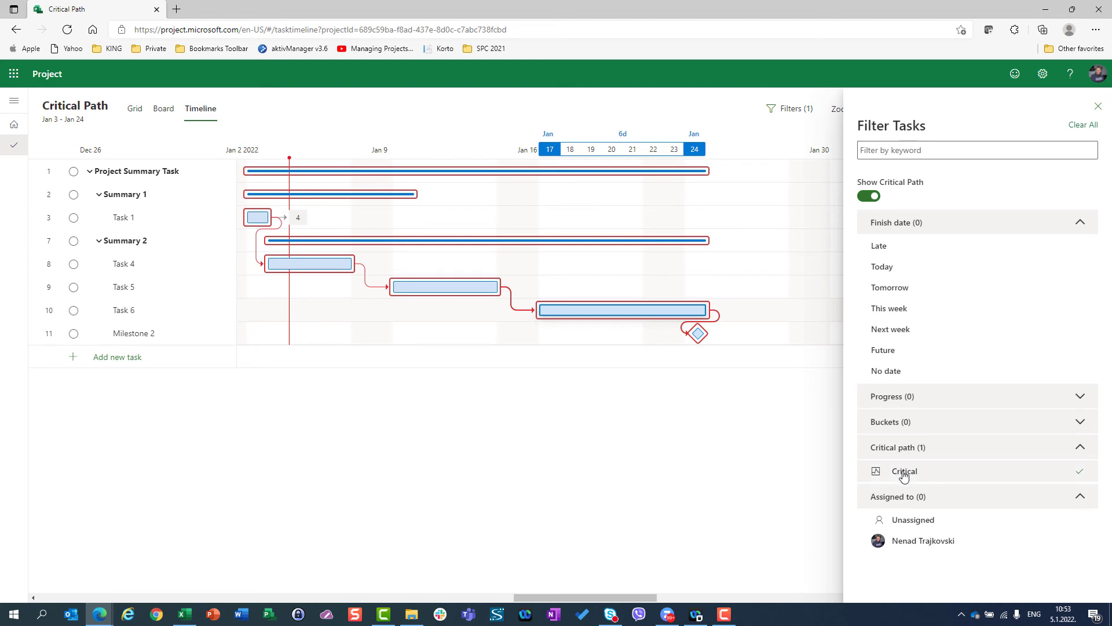
{"action": "left_click", "coordinate": [904, 472]}
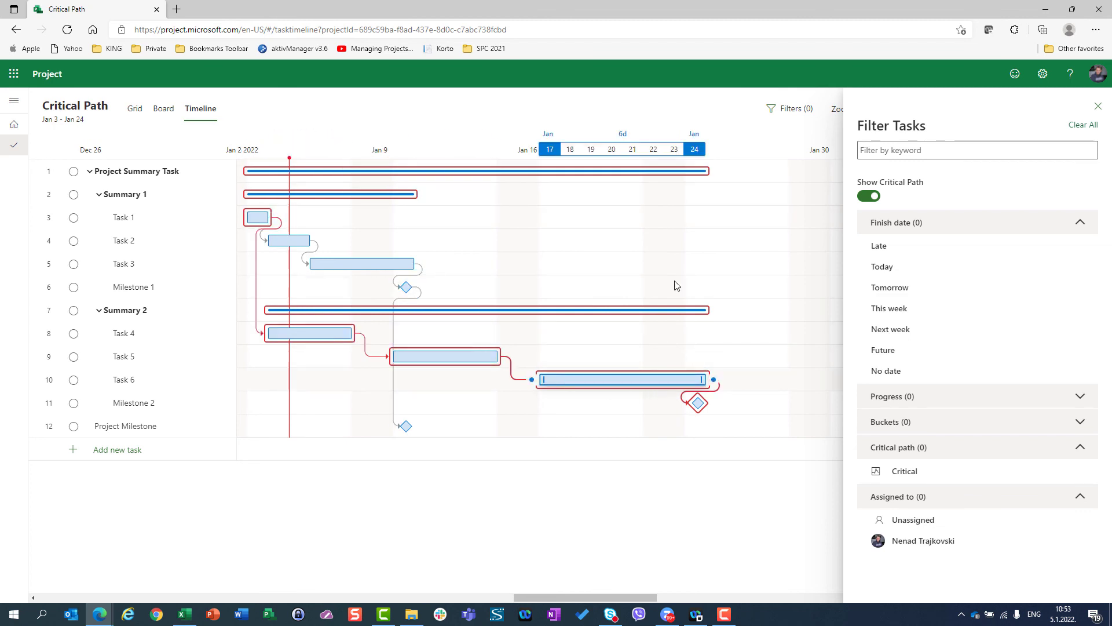
{"action": "left_click", "coordinate": [164, 110]}
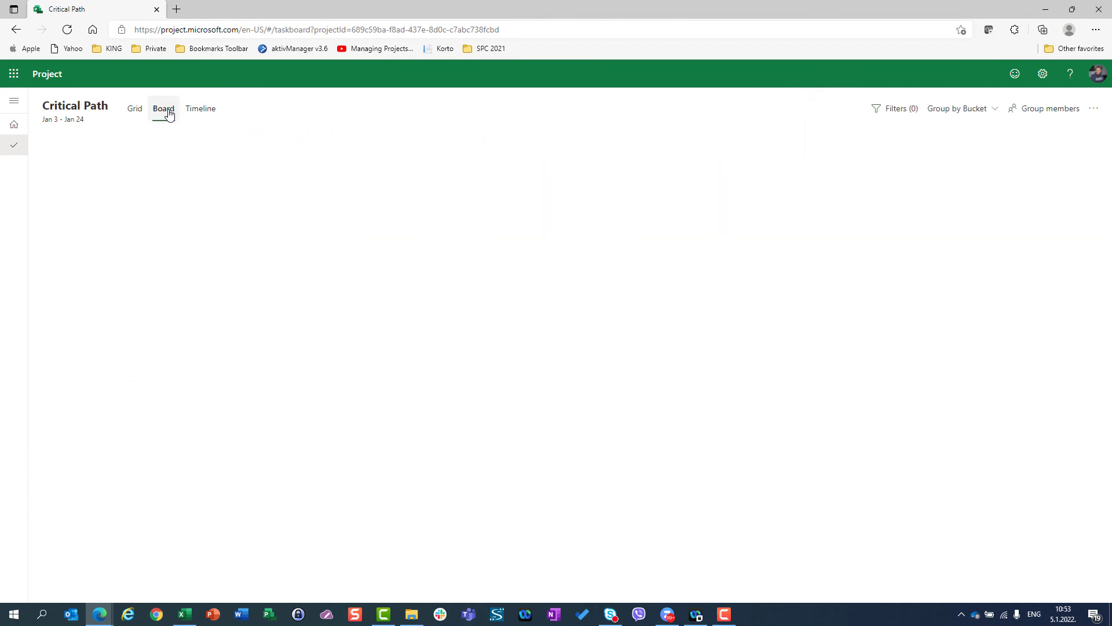
{"action": "left_click", "coordinate": [136, 113]}
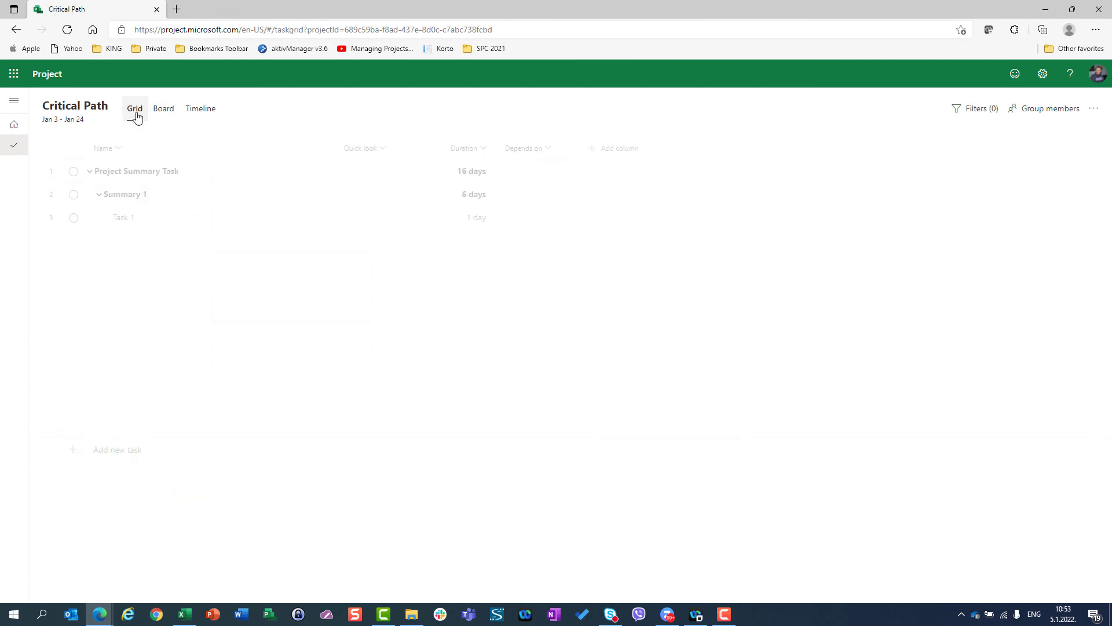
{"action": "left_click", "coordinate": [979, 106]}
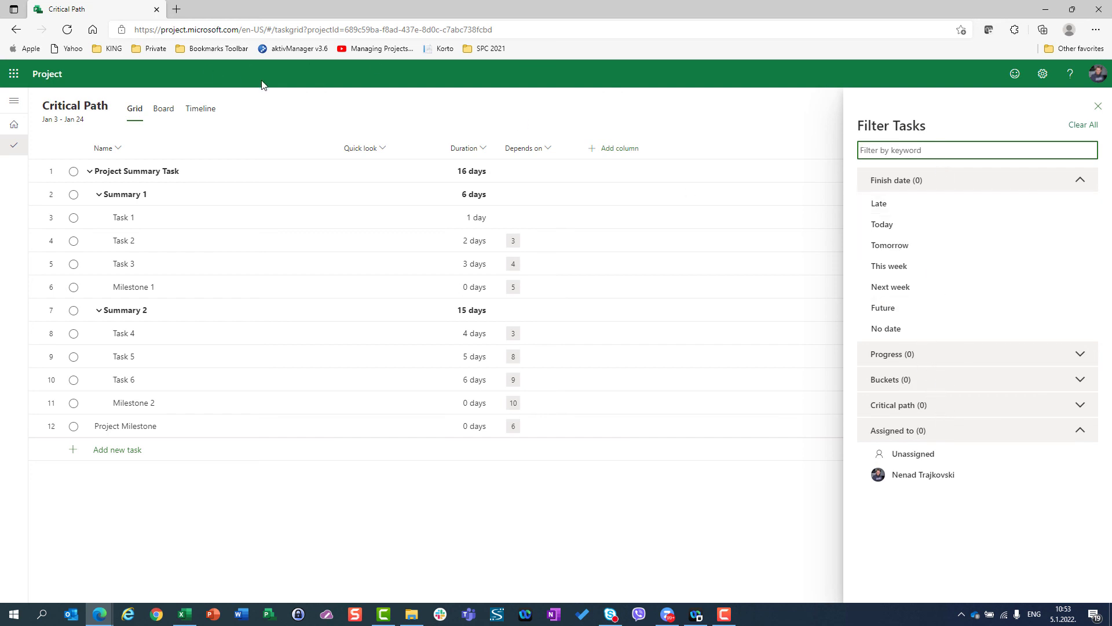
{"action": "left_click", "coordinate": [201, 113]}
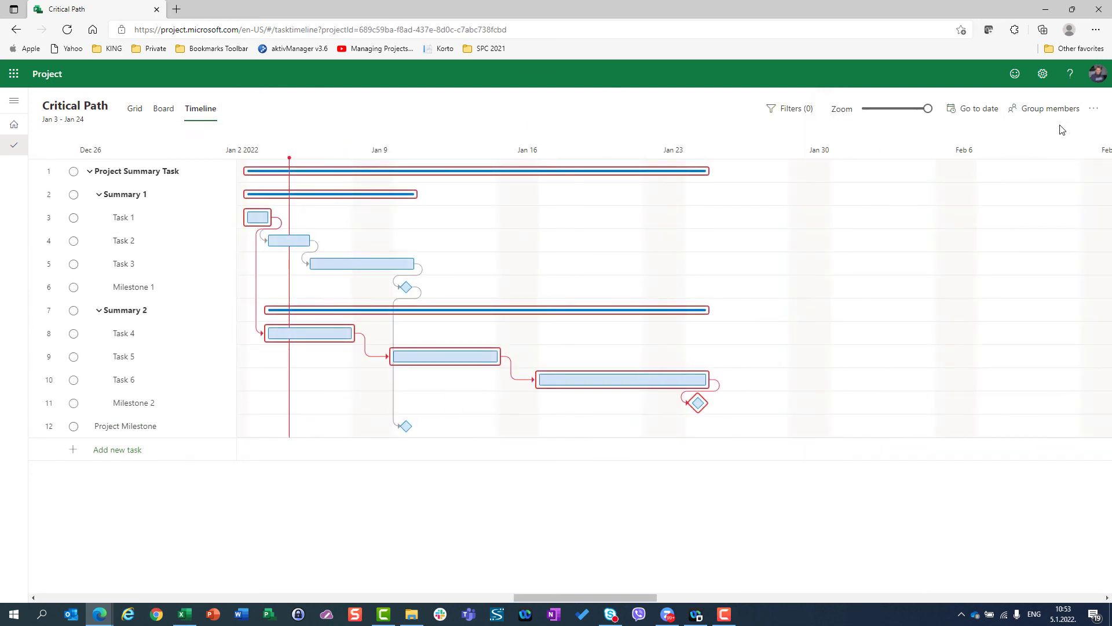
{"action": "left_click", "coordinate": [793, 113]}
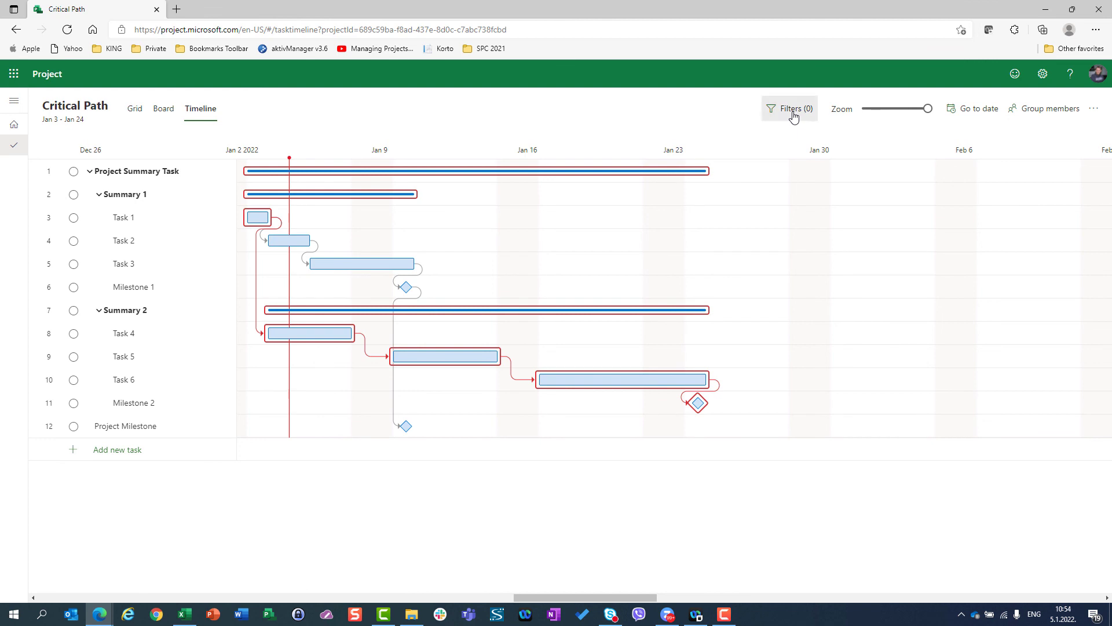